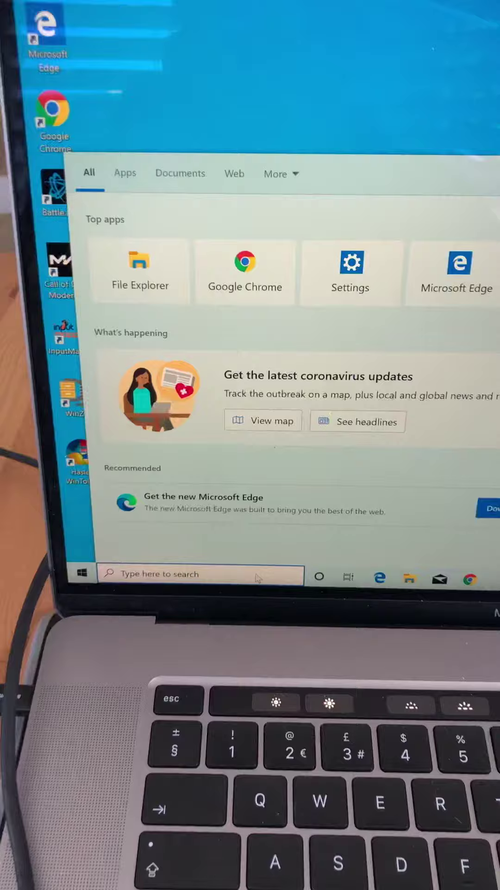
pyautogui.write('device')
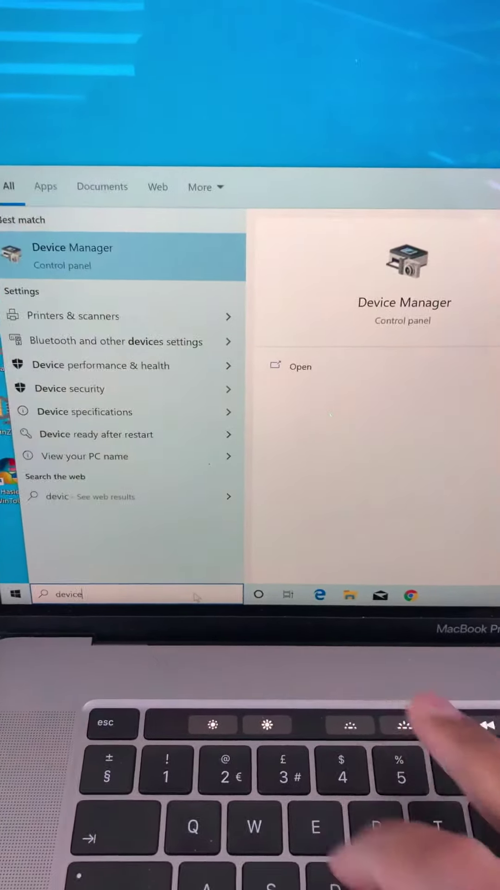
# Open Device Manager from the 'device' search and launch Update driver for Apple Audio Device
pyautogui.press('Return')
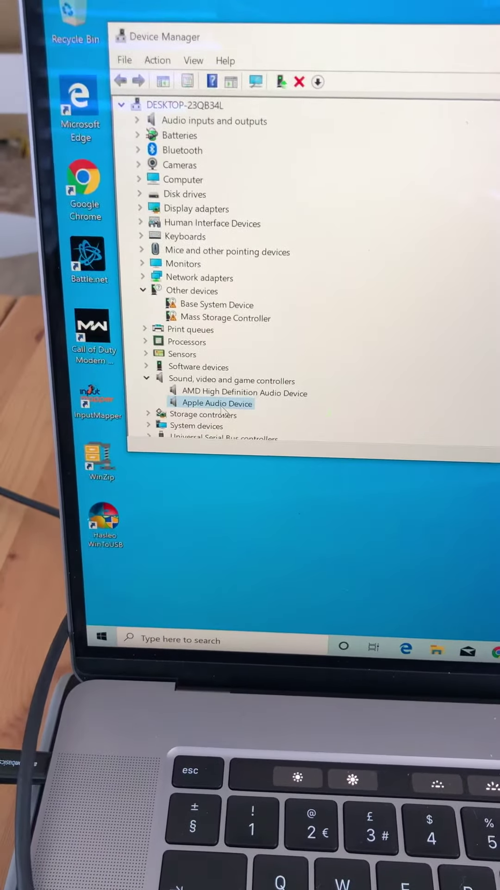
pyautogui.rightClick(221, 407)
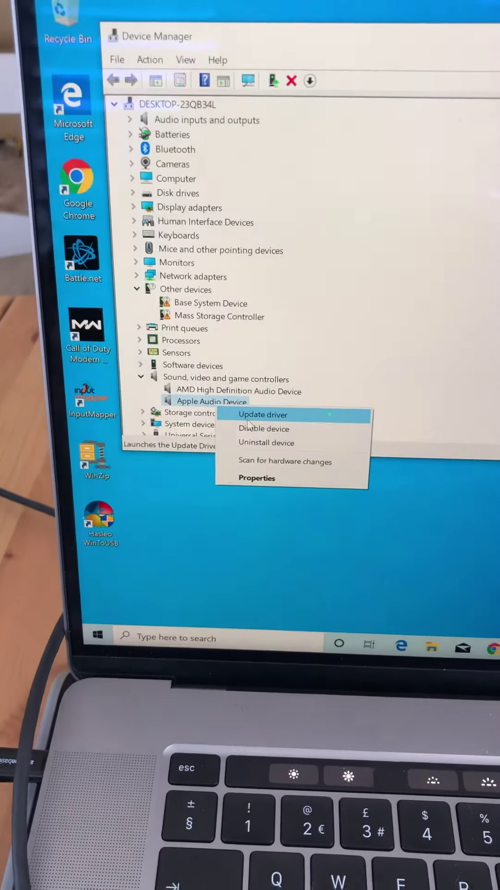
pyautogui.click(276, 418)
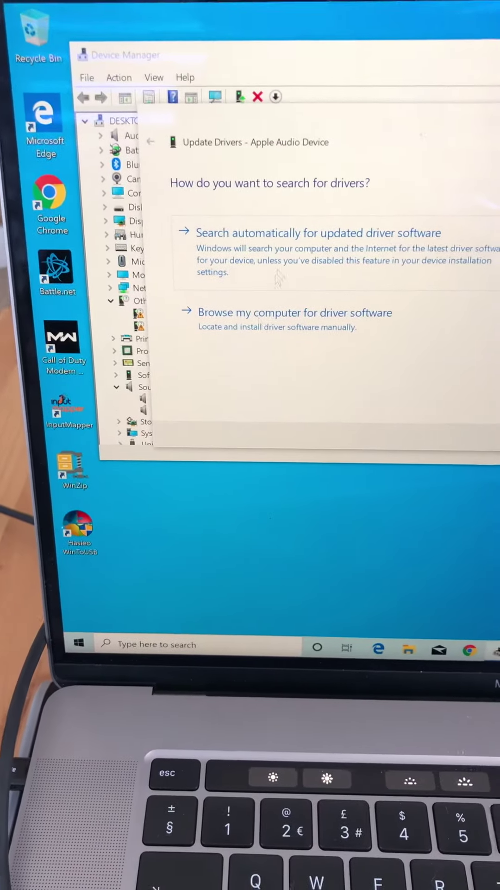
# Choose 'Browse my computer for driver software' in the Apple Audio Device update wizard
pyautogui.click(272, 322)
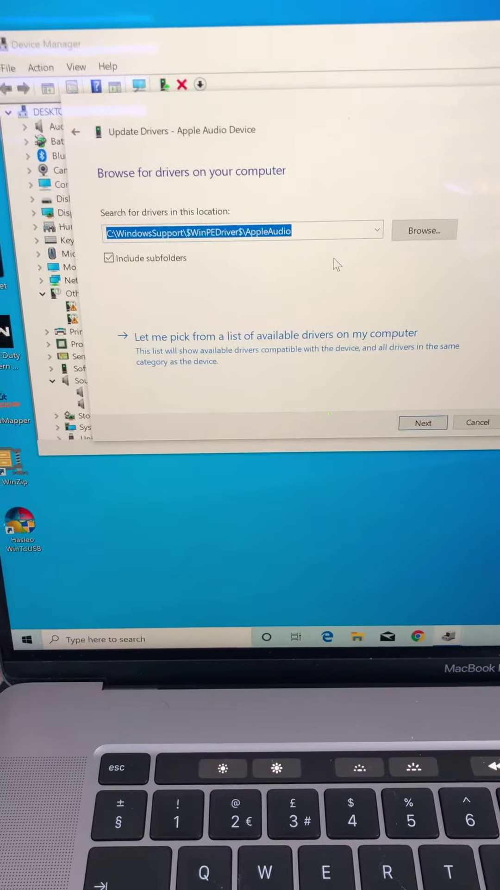
# Set WindowsSupport\$WinPEDriver$\AppleAudio as the driver search folder and start searching it
pyautogui.click(424, 230)
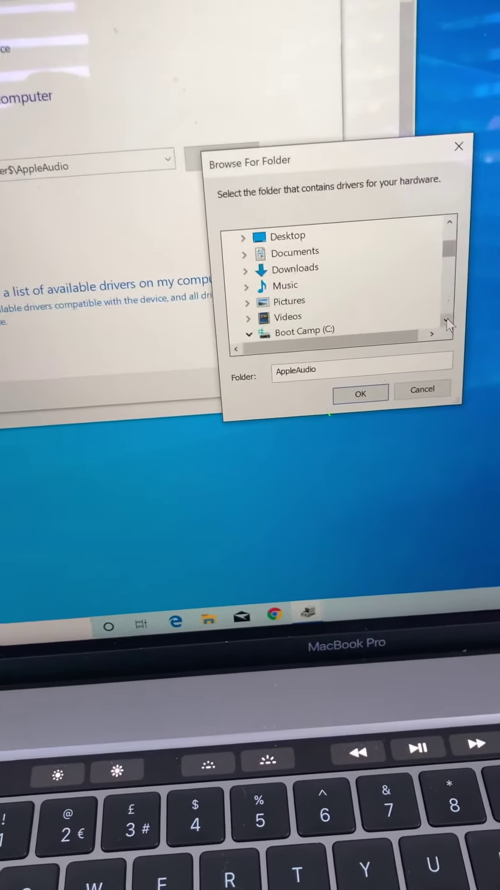
pyautogui.click(457, 313)
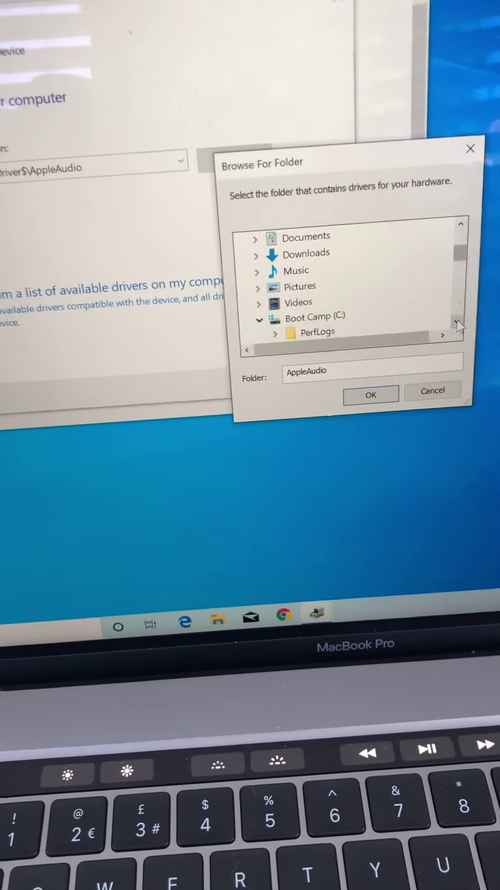
pyautogui.click(458, 321)
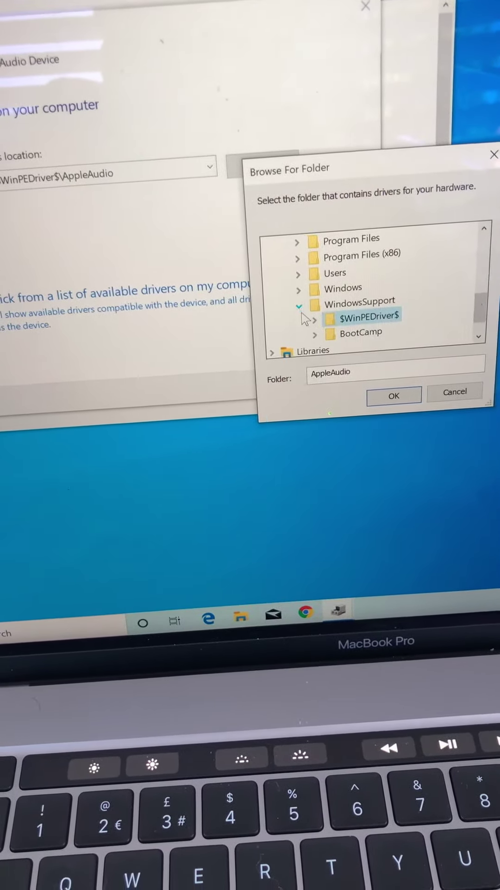
pyautogui.click(300, 307)
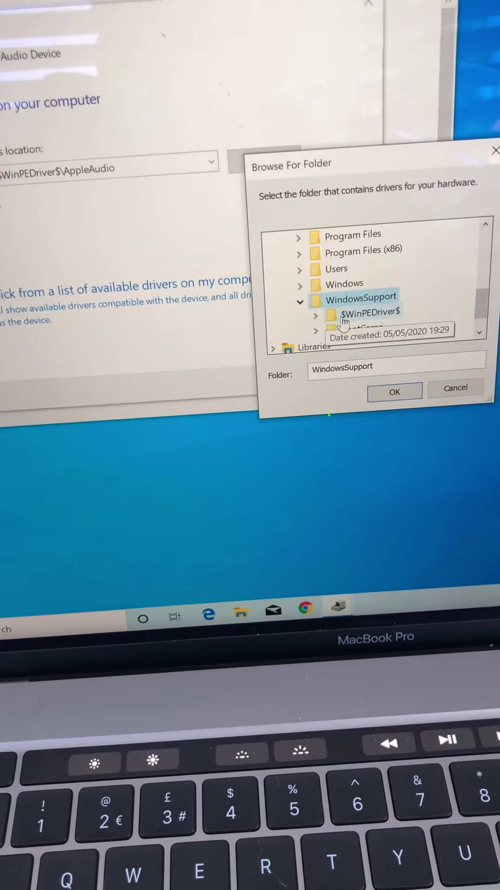
pyautogui.click(315, 313)
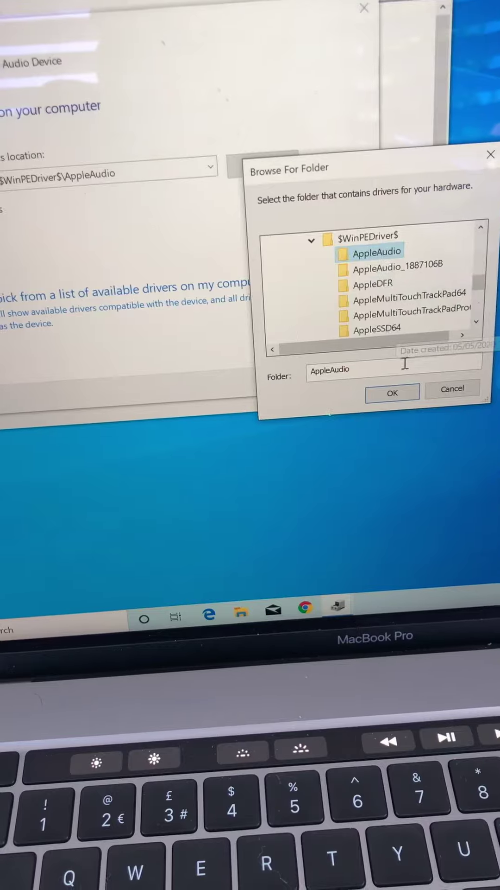
pyautogui.click(404, 393)
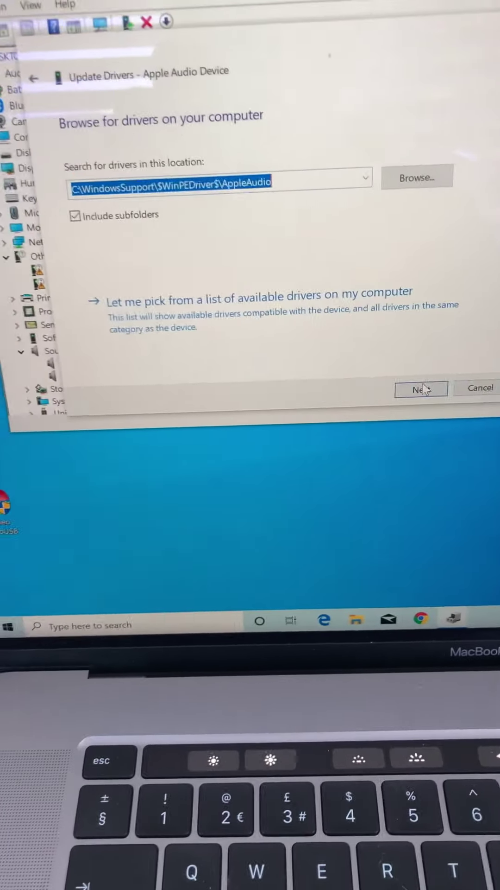
pyautogui.click(437, 395)
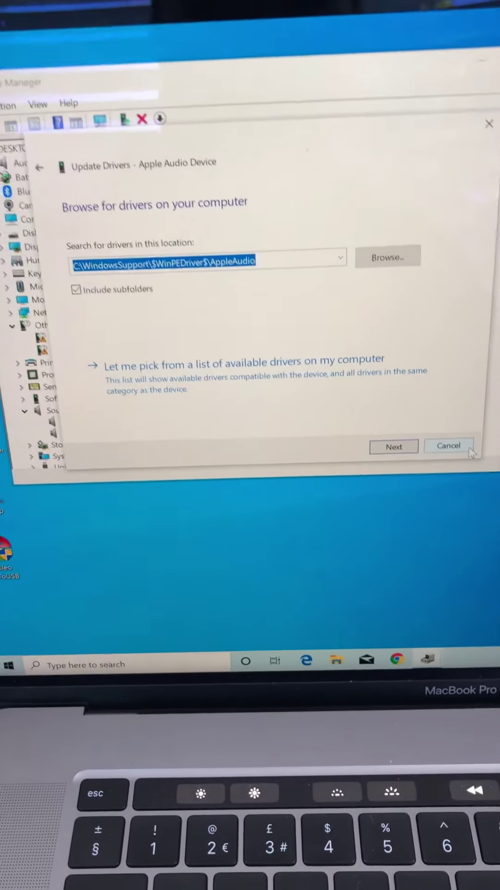